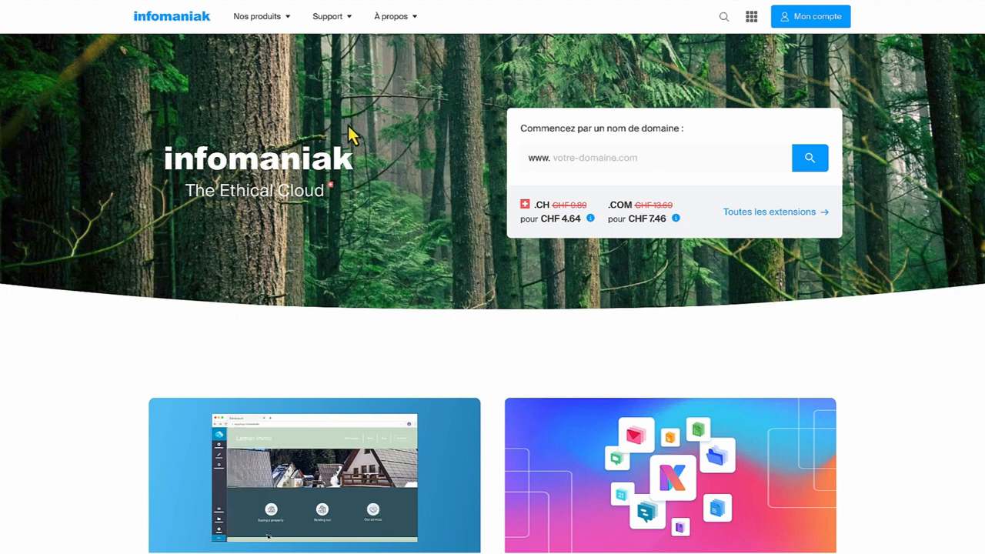
Step: Open the Site Creator product page among the Web & Domaines products of the Infomaniak site
click(274, 25)
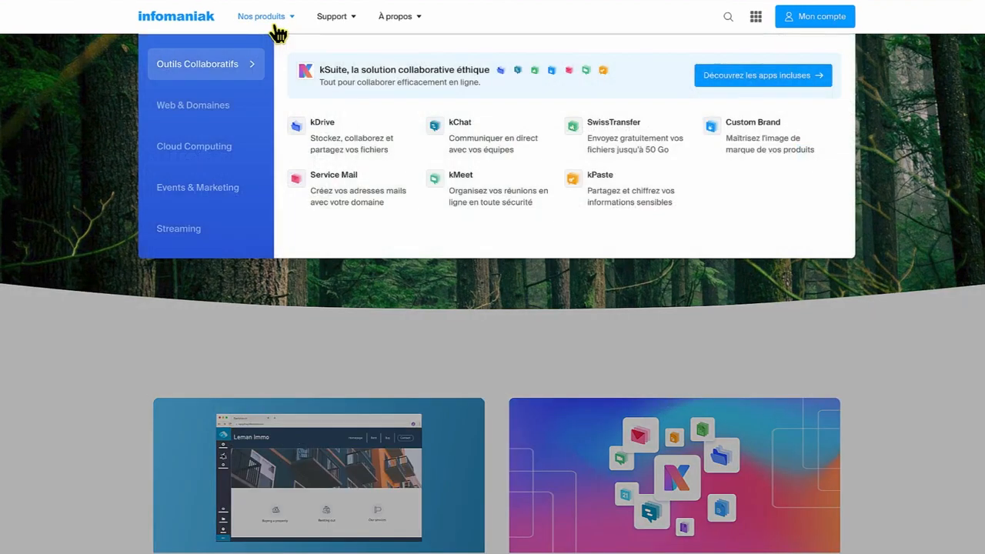
click(240, 114)
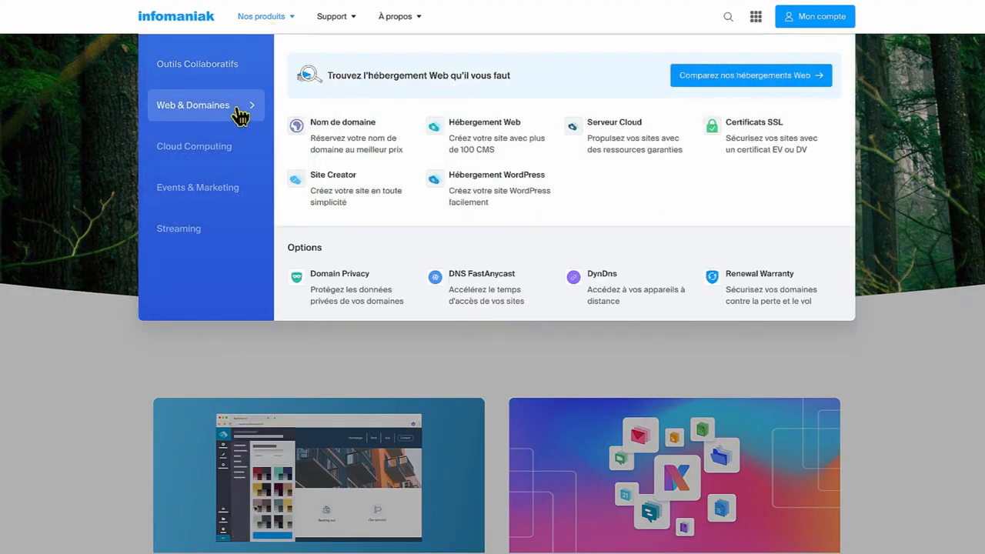
click(364, 203)
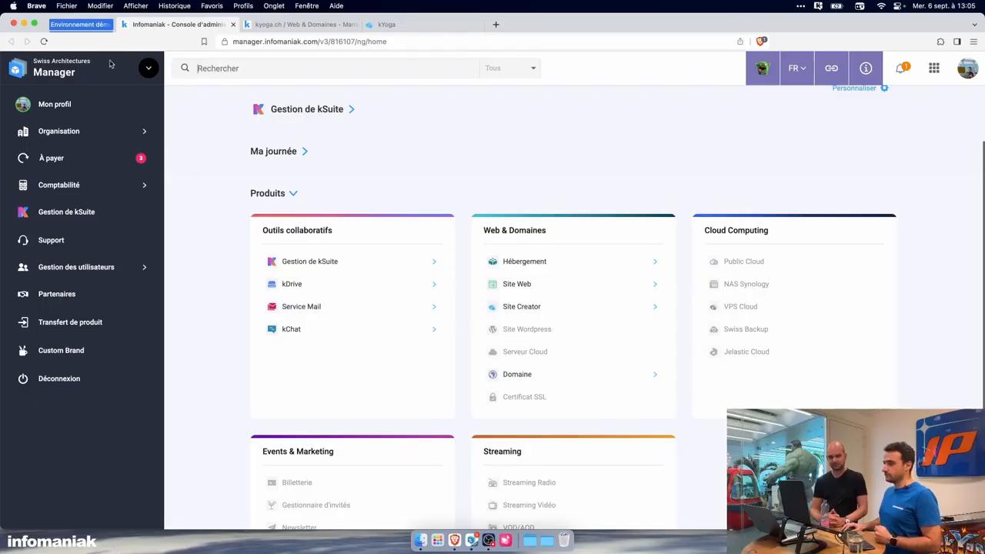
Step: Open the kYoga demo site from the demo environment and examine its homepage sections from Accueil down to Notre équipe
click(91, 25)
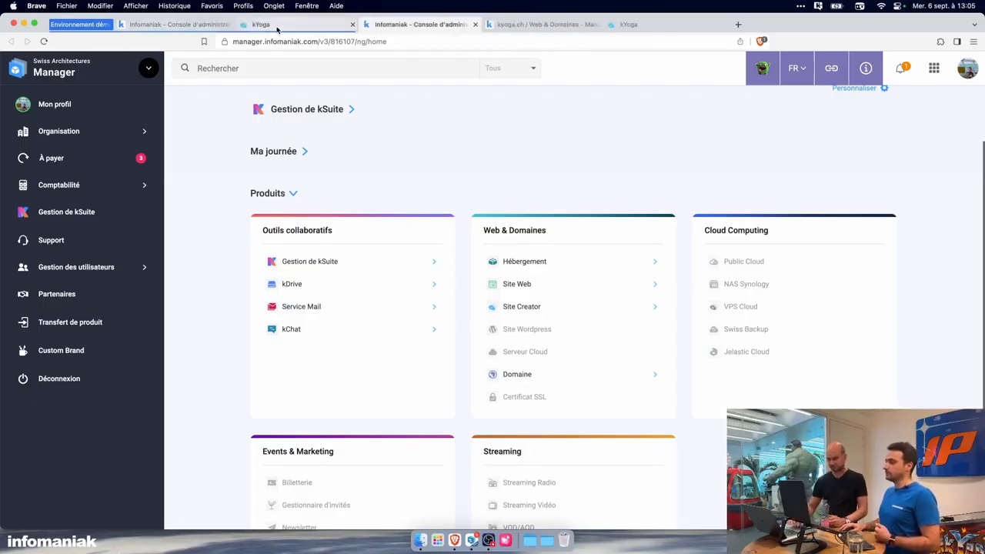
click(277, 25)
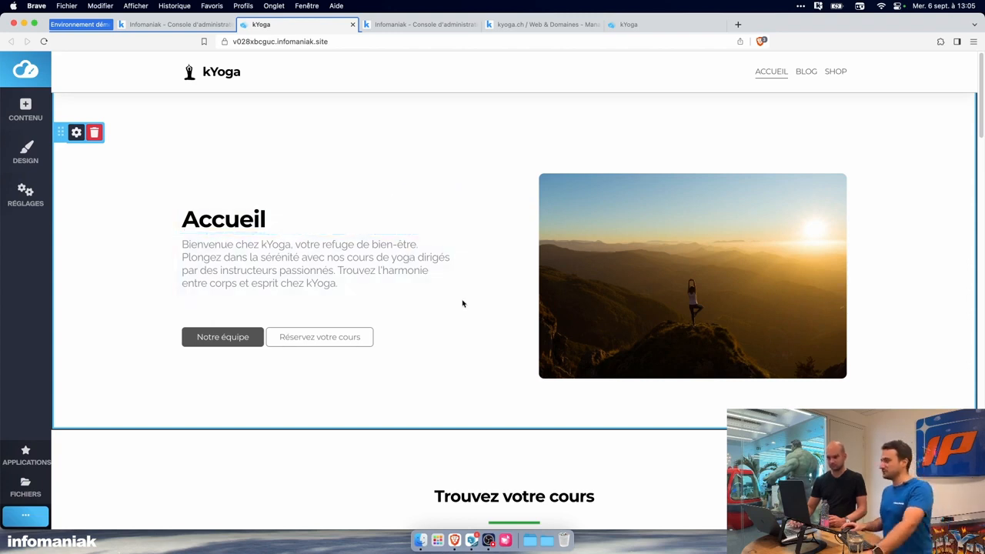
scroll(457, 334, down, 5)
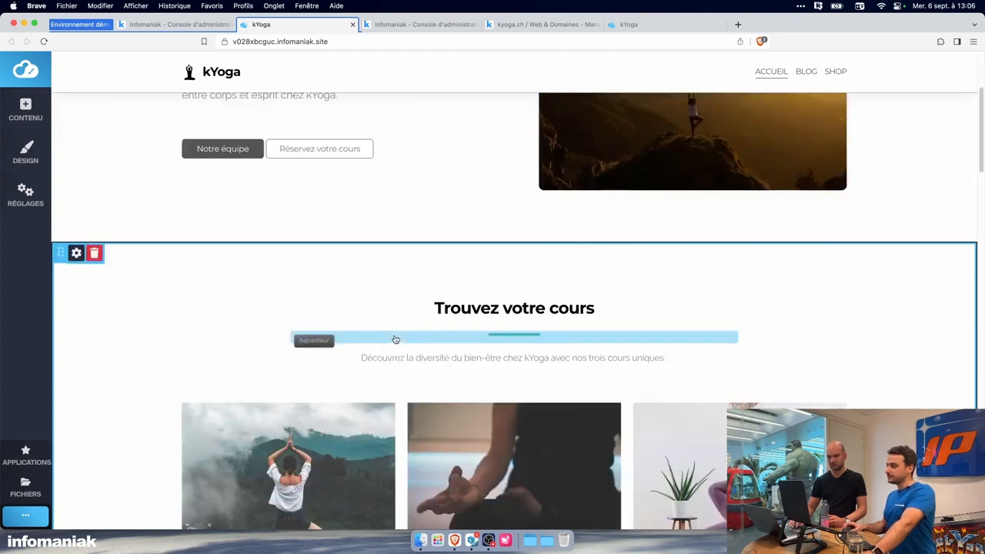
scroll(115, 298, down, 1)
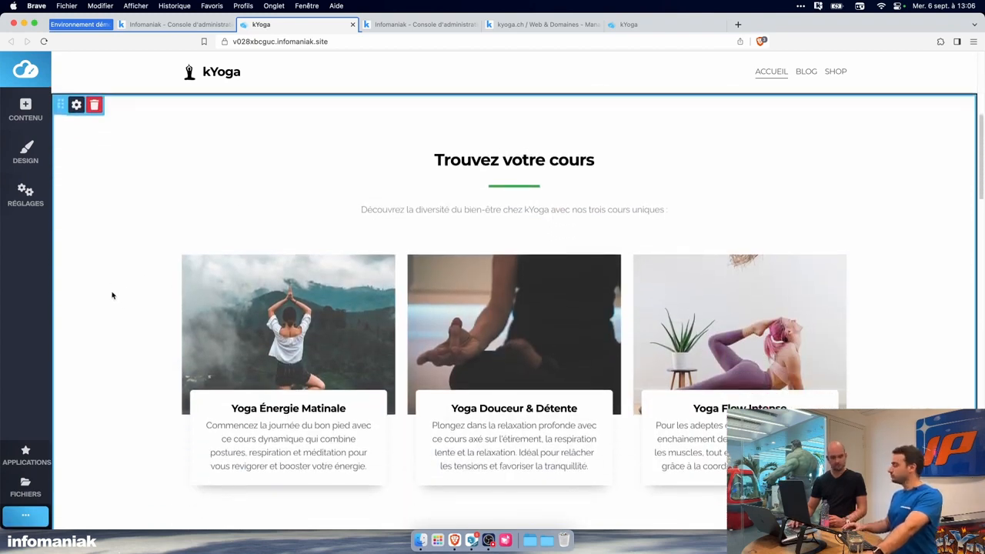
scroll(131, 315, up, 5)
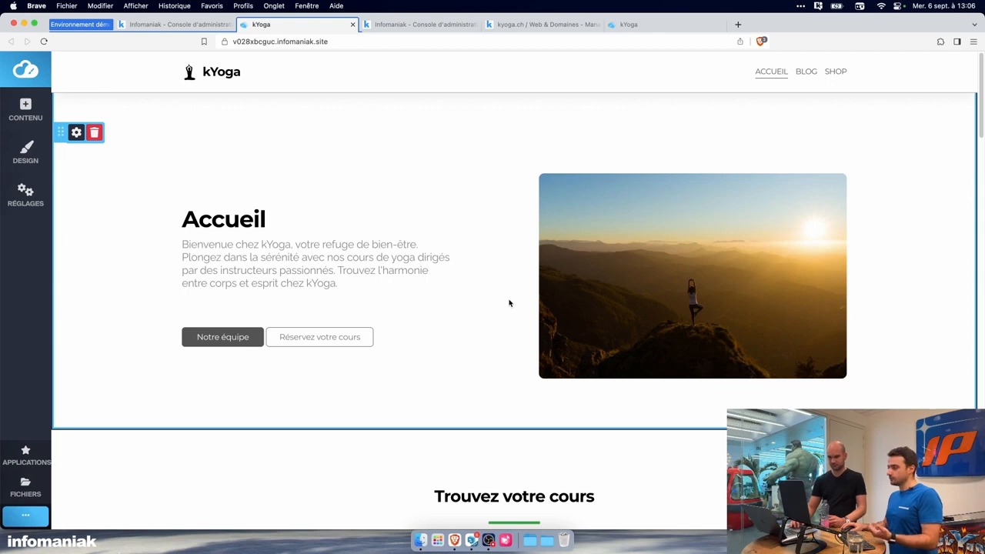
scroll(508, 339, down, 1)
scroll(507, 341, down, 3)
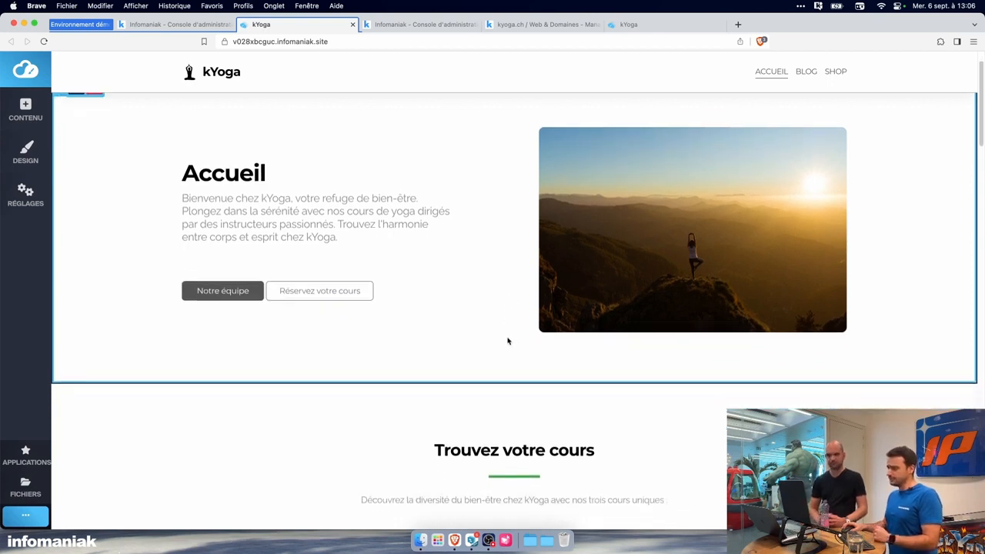
scroll(508, 341, down, 15)
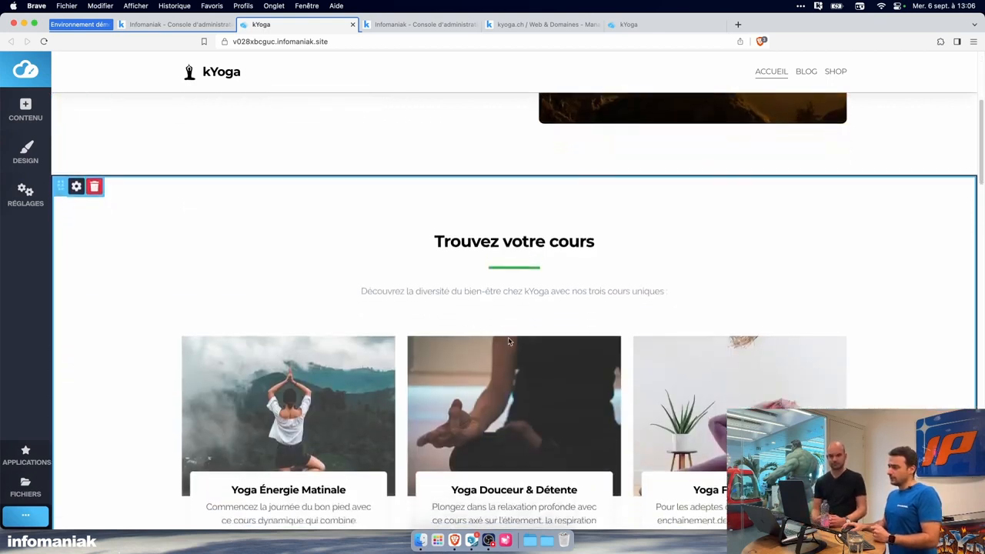
scroll(509, 342, down, 1)
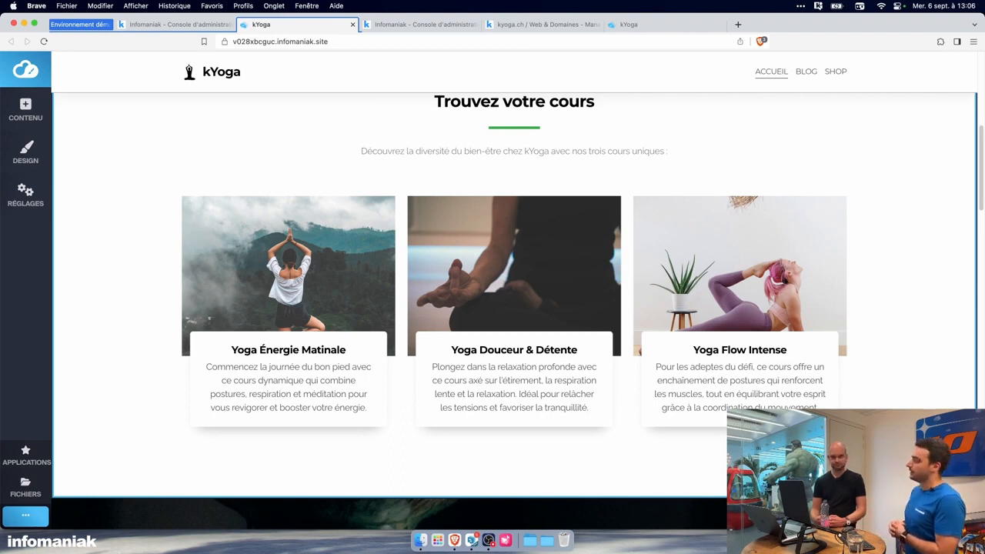
scroll(514, 311, down, 5)
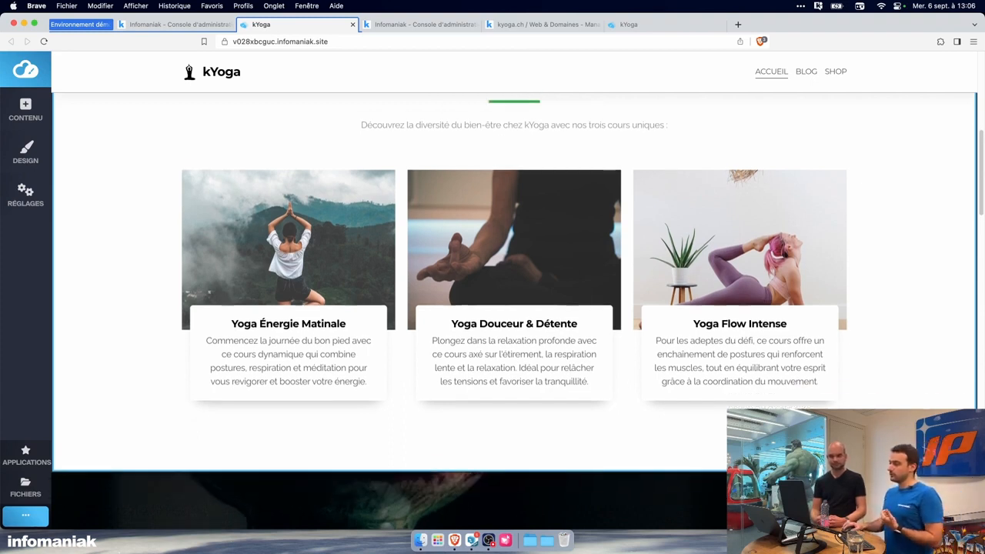
scroll(514, 311, down, 3)
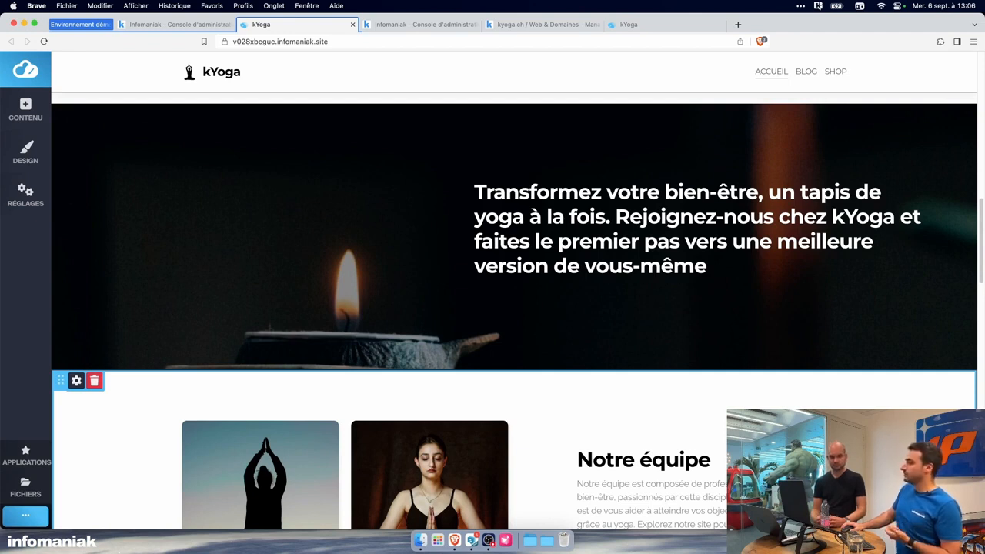
scroll(514, 311, down, 3)
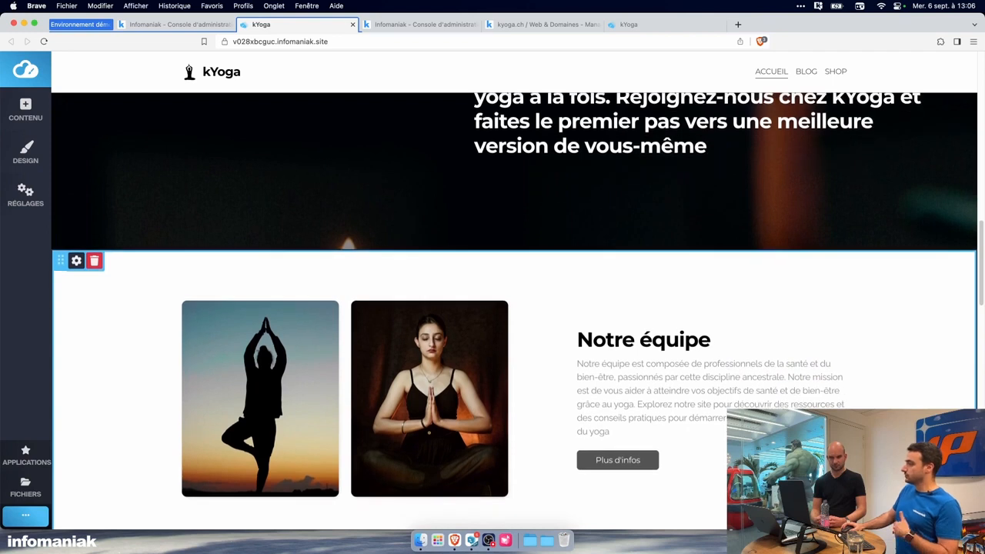
scroll(514, 311, down, 1)
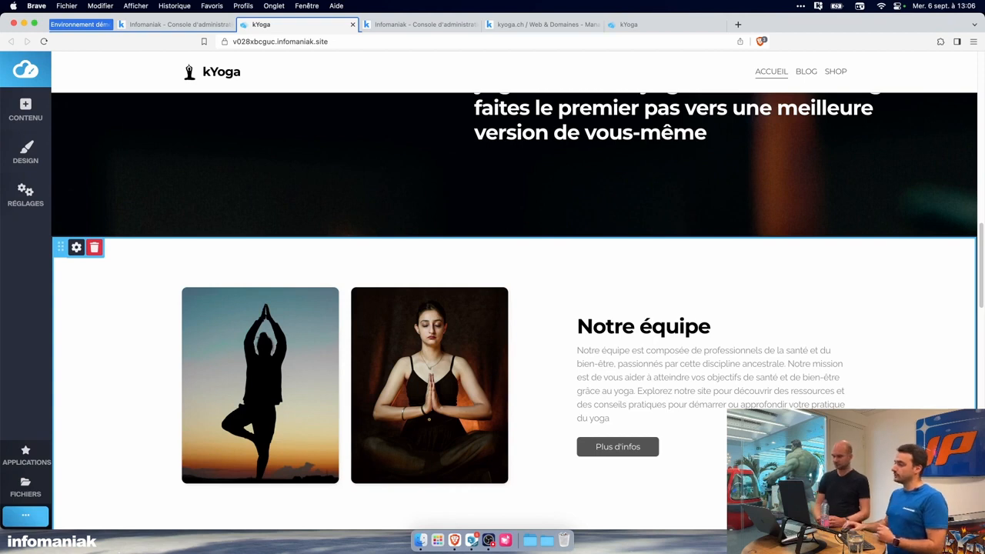
Step: Accept loading the Google Maps location map on the kYoga homepage and review the page back up to the Accueil section
scroll(513, 311, down, 5)
scroll(514, 310, down, 2)
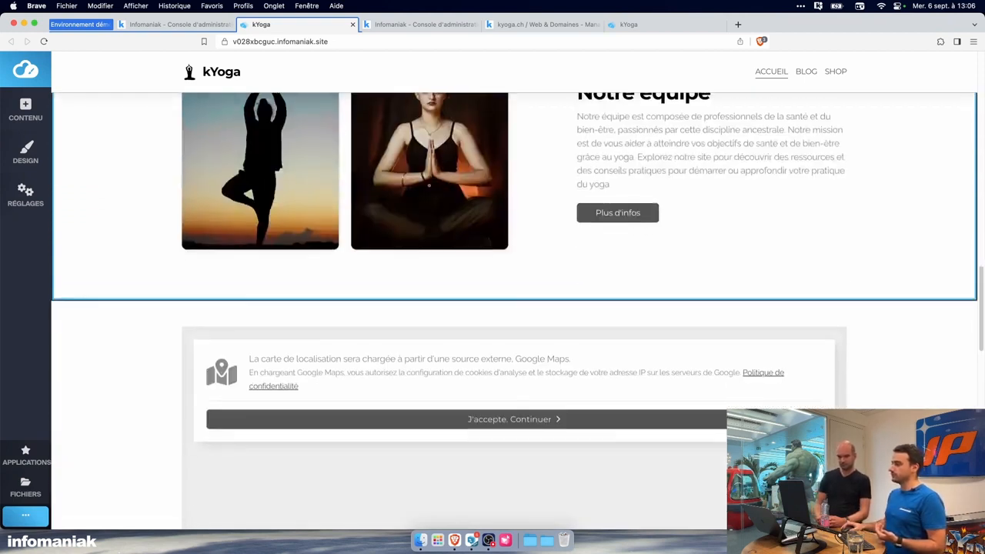
click(765, 400)
scroll(514, 311, down, 5)
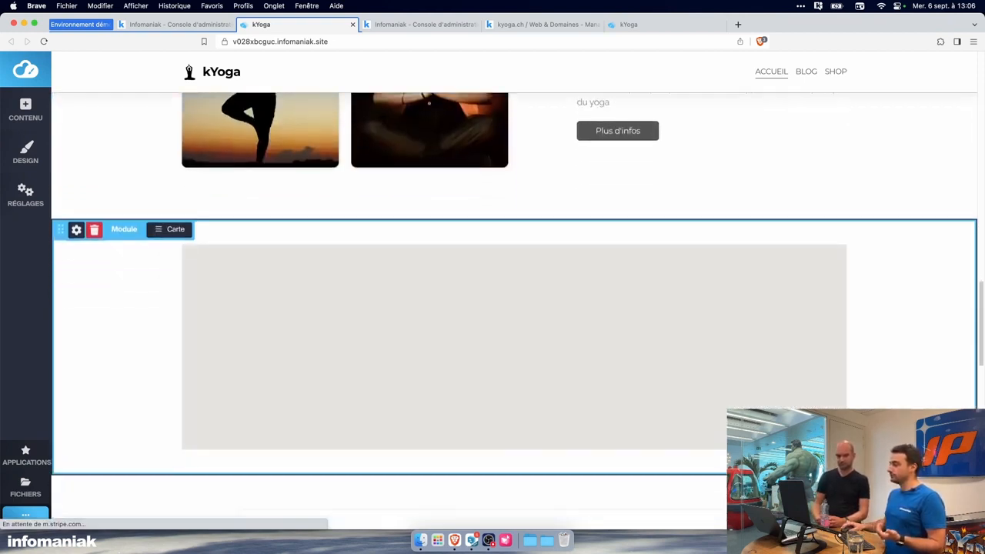
scroll(514, 311, down, 1)
scroll(514, 311, up, 6)
scroll(514, 311, up, 10)
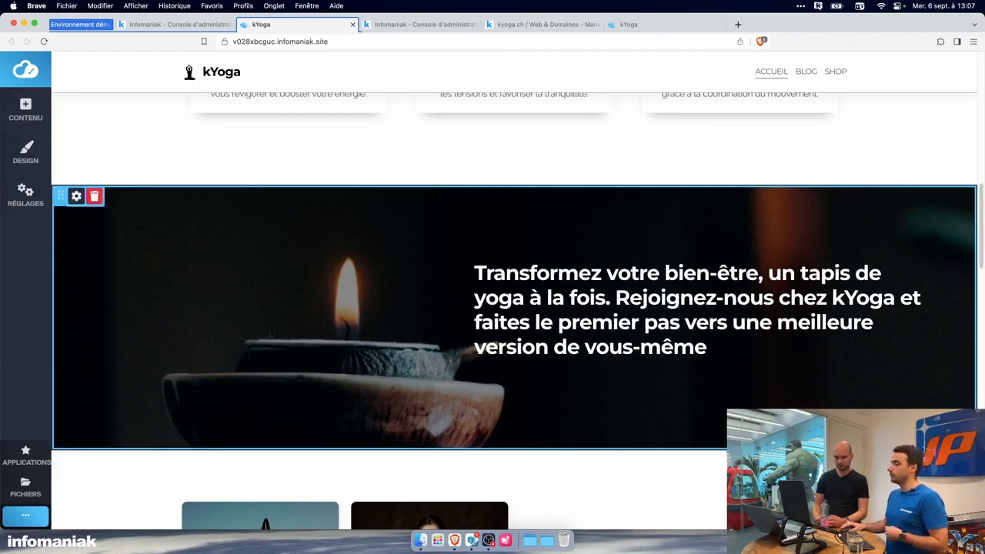
scroll(912, 363, up, 5)
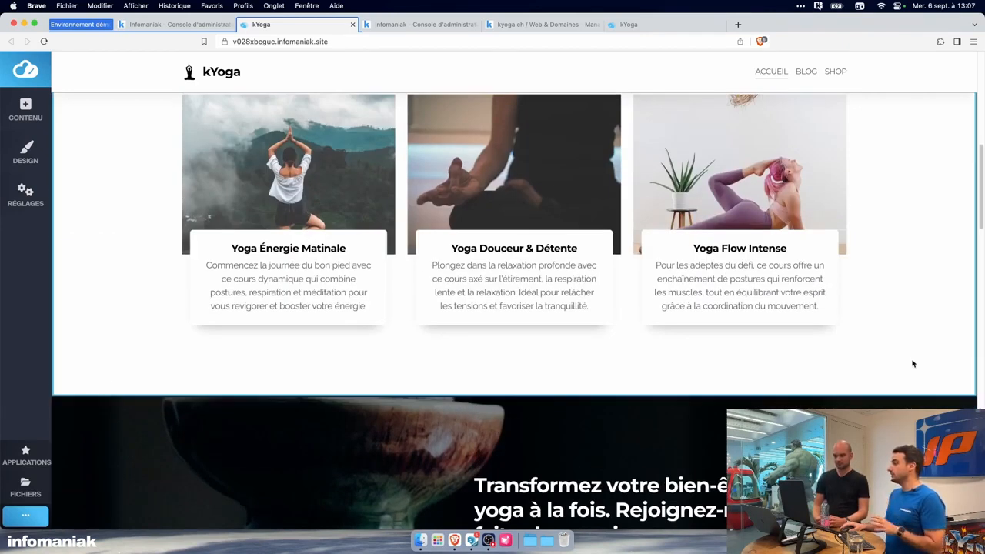
scroll(912, 363, up, 2)
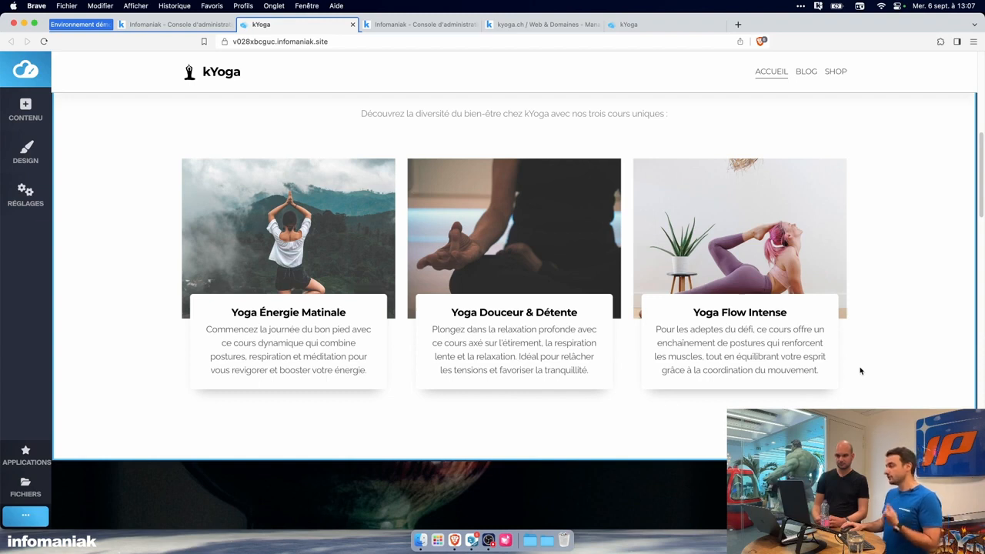
scroll(873, 377, up, 6)
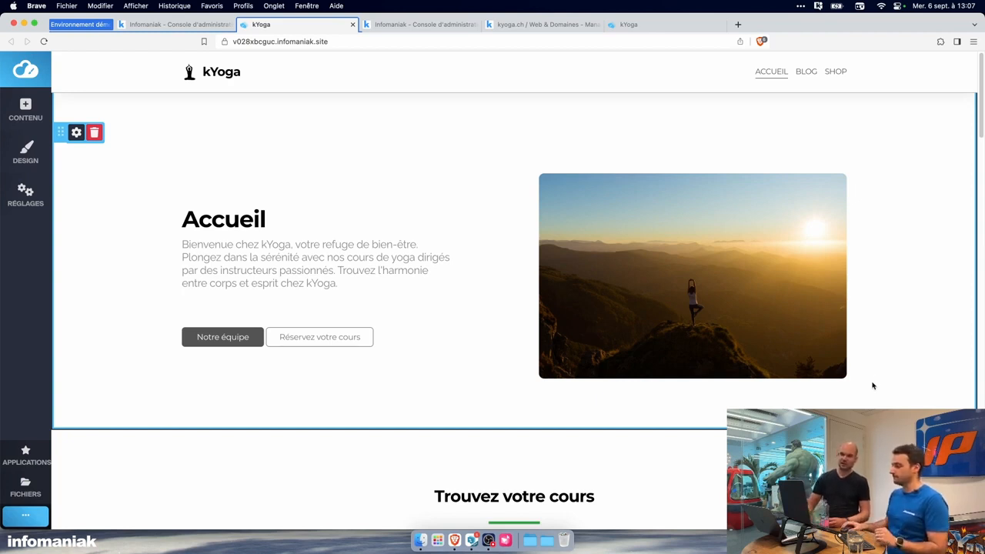
Step: Hide the Site Creator editing sidebar, view the kYoga Blog and Shop pages, and return to the Accueil page
scroll(874, 385, down, 3)
scroll(514, 346, down, 1)
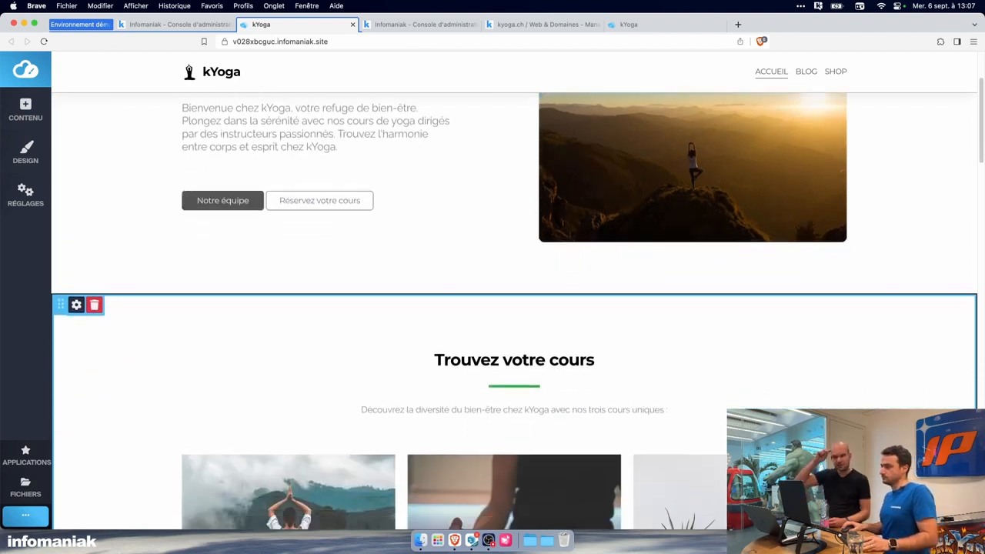
click(25, 70)
scroll(318, 303, up, 4)
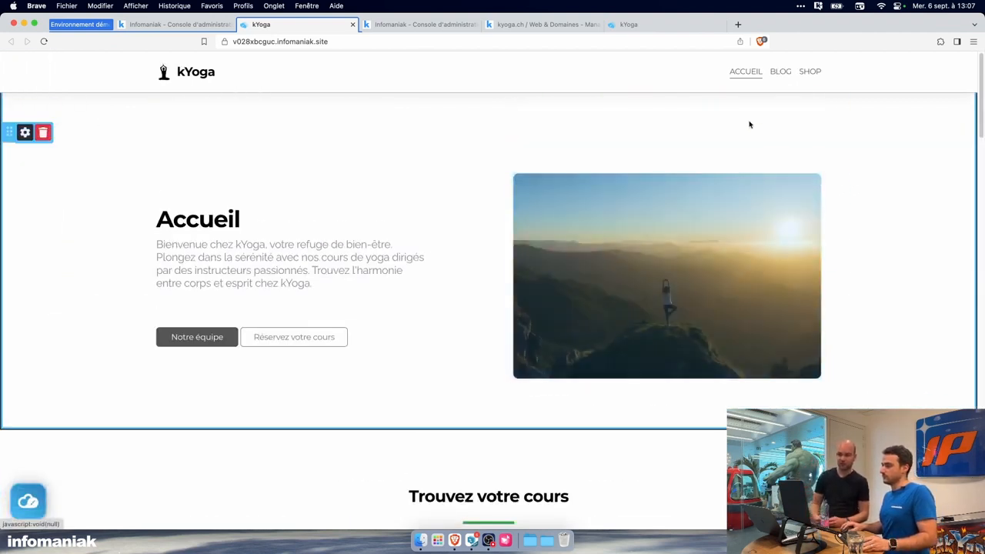
click(781, 72)
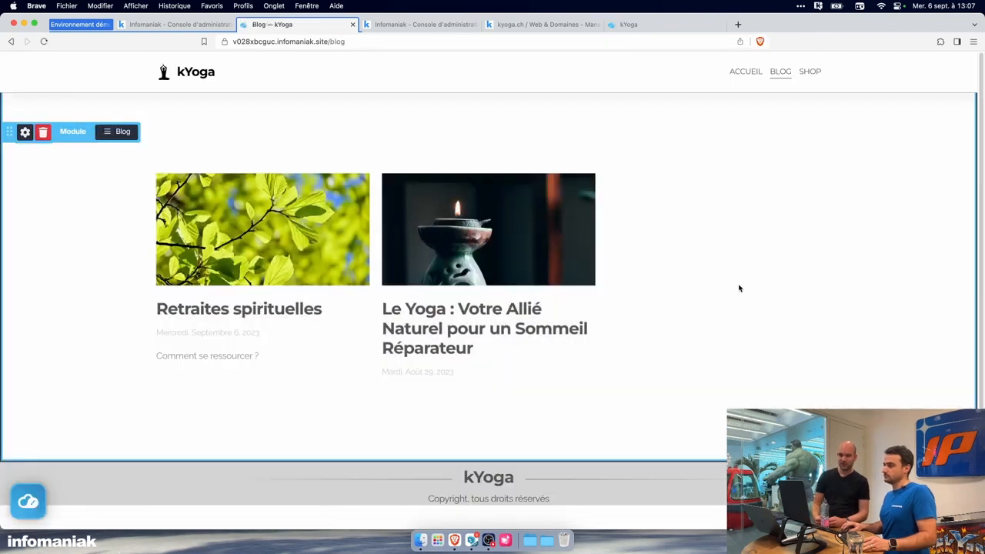
click(809, 72)
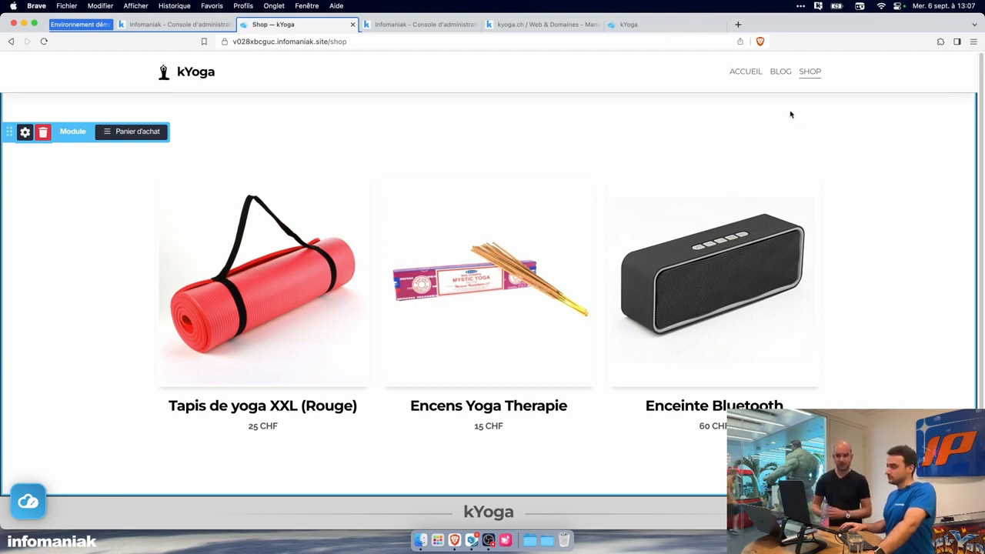
click(738, 71)
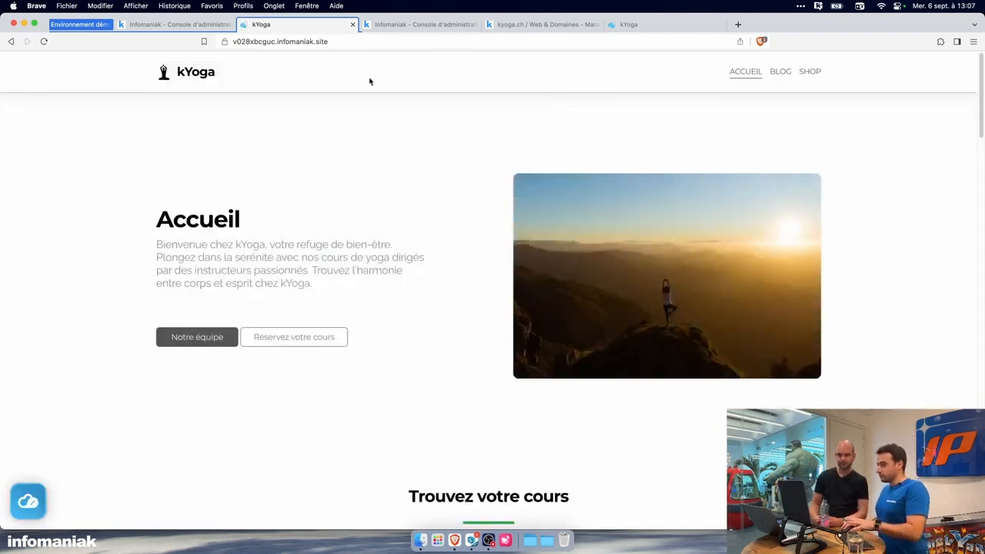
Step: Start the site assistant for the kyoga.ch hosting, choose Site Creator as the creation tool and begin creating the site
click(78, 27)
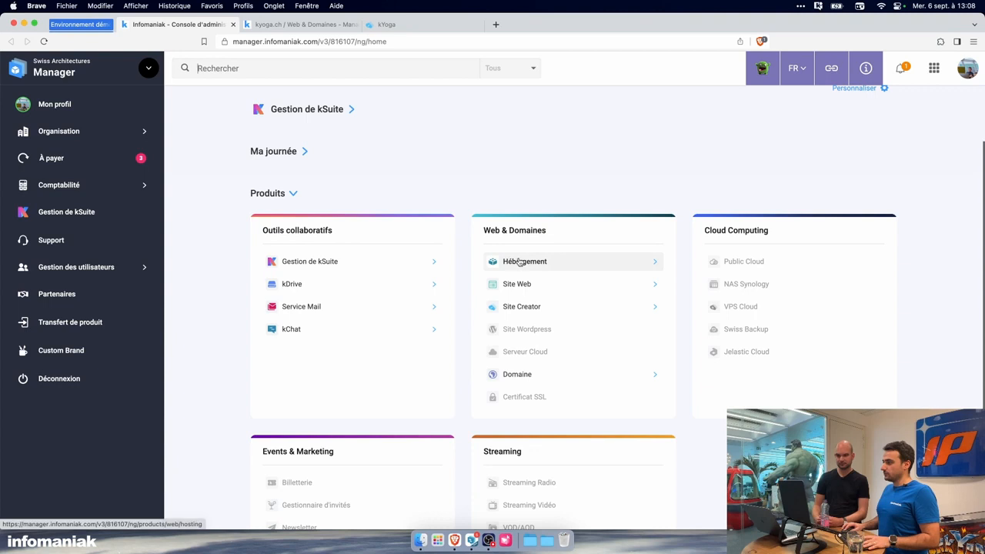
click(293, 27)
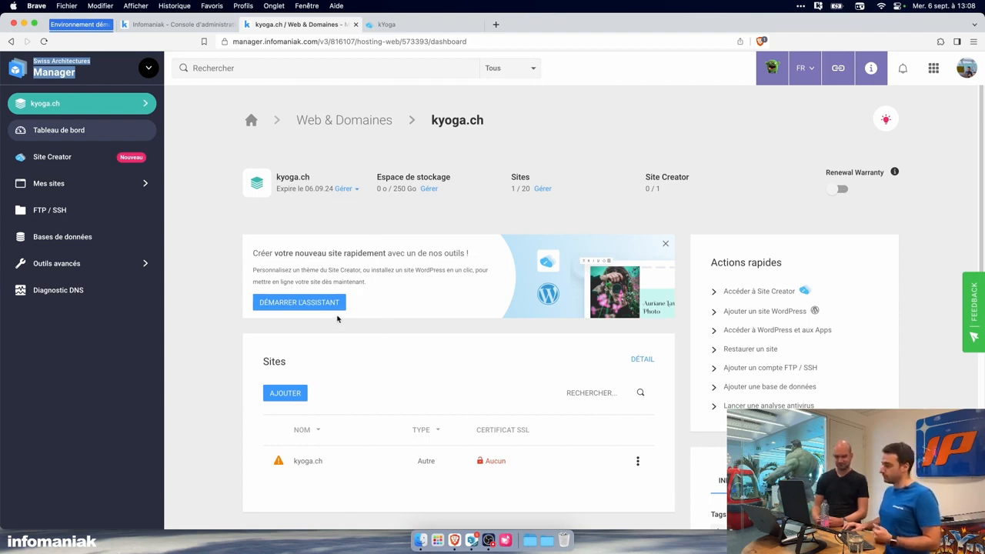
click(329, 304)
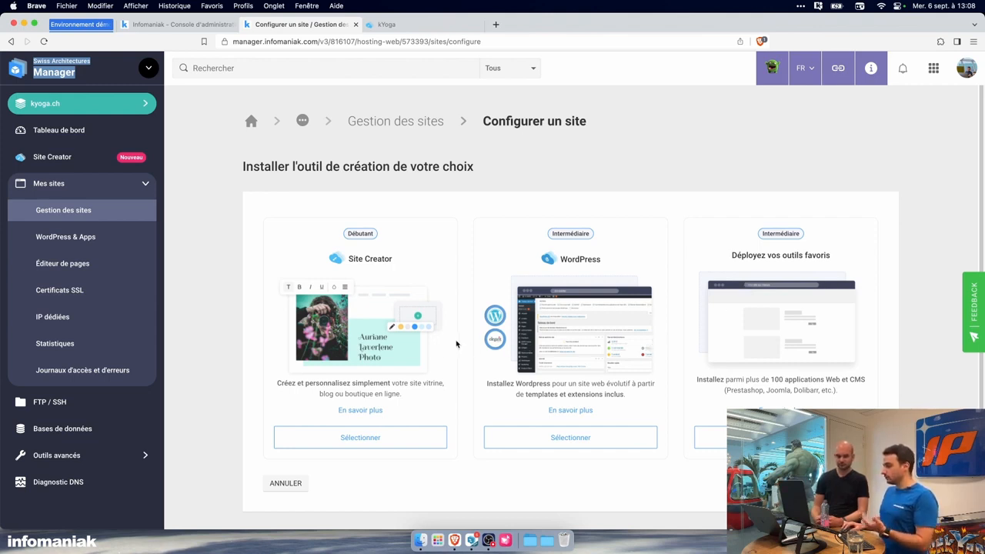
click(393, 439)
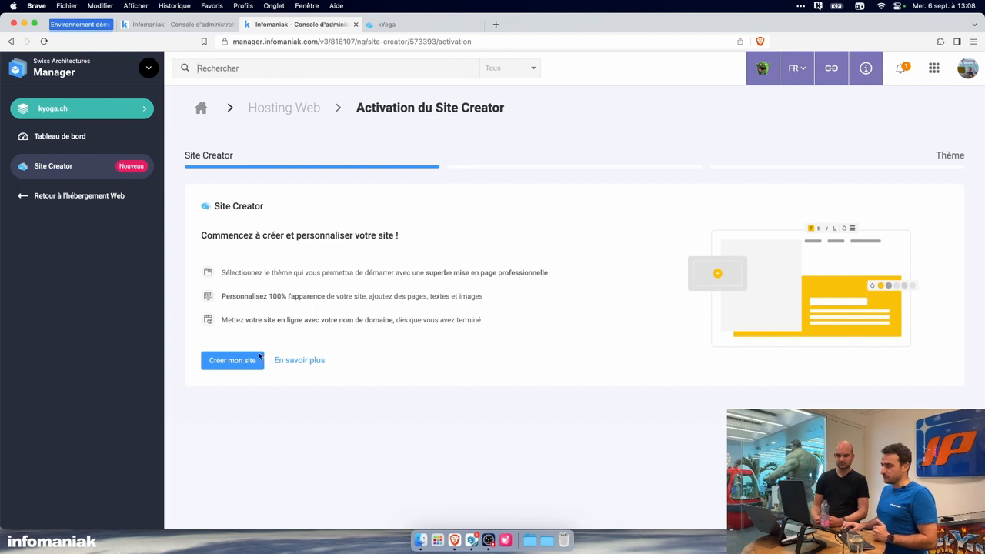
click(248, 363)
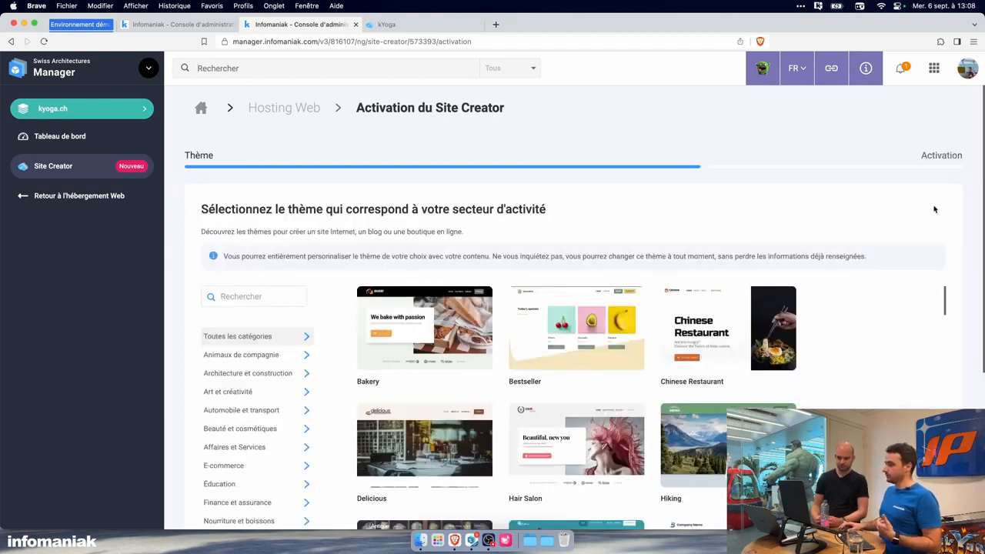
Step: Examine the Site Creator theme gallery from Bakery to Favorite App IK, along with the list of business-sector categories
scroll(961, 218, down, 3)
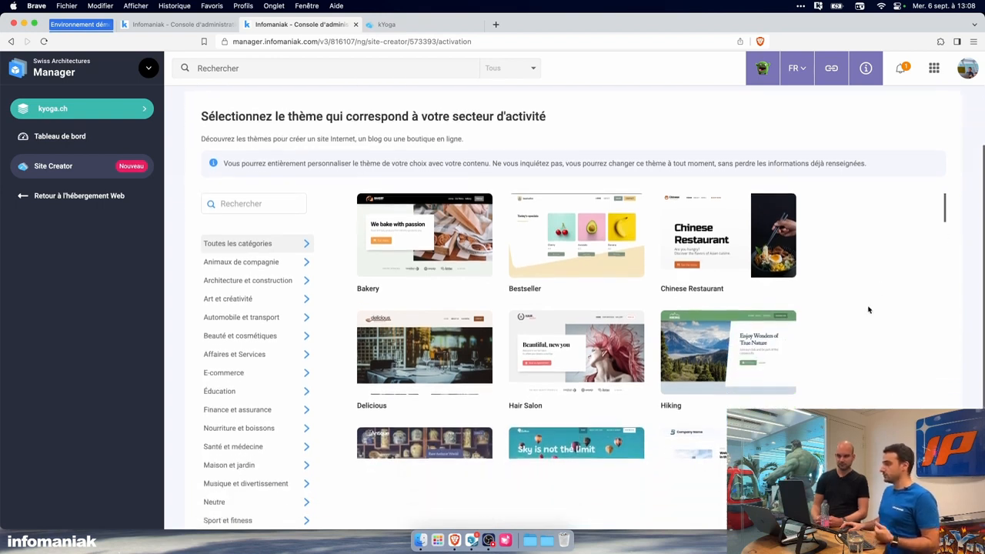
scroll(869, 308, down, 3)
scroll(870, 314, down, 3)
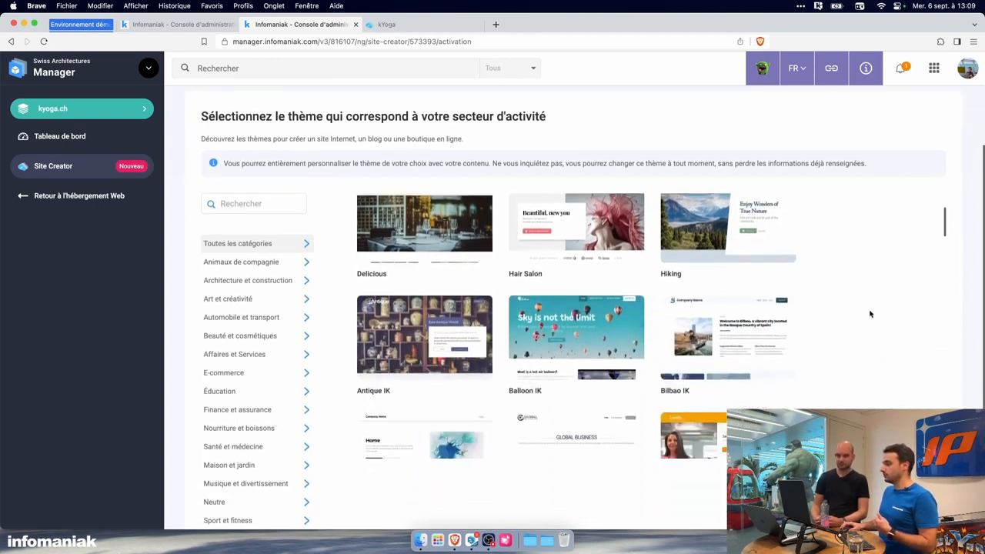
scroll(870, 313, down, 1)
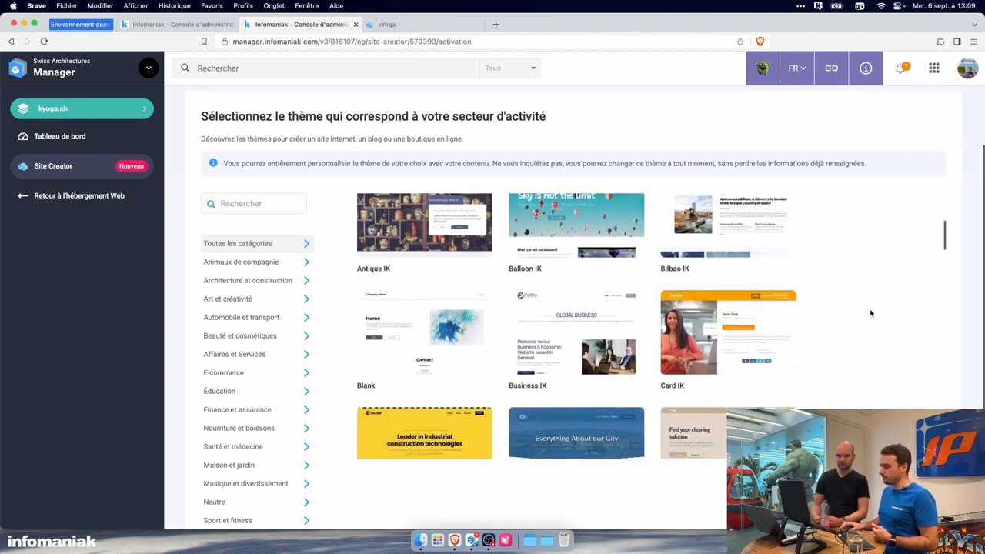
mouse_move(705, 335)
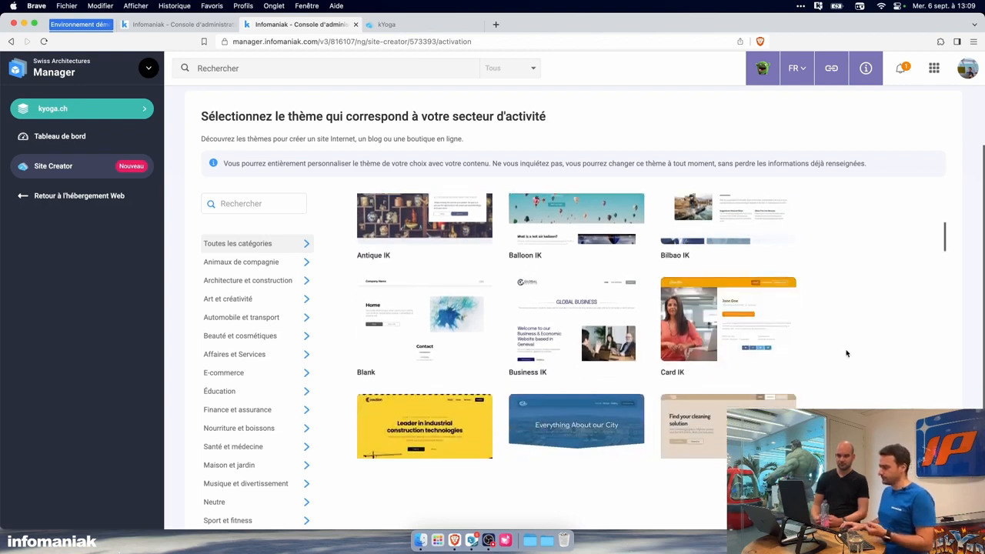
scroll(867, 356, down, 1)
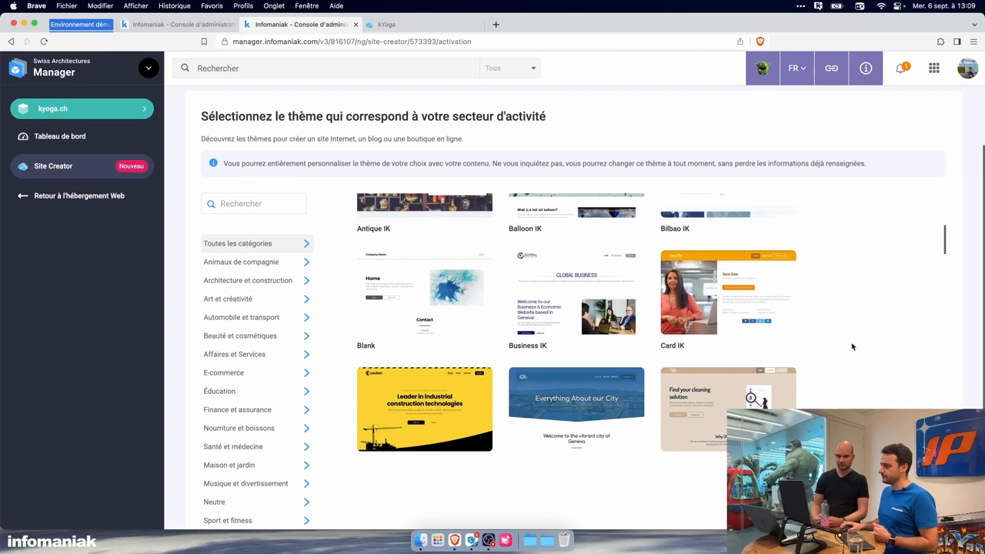
scroll(857, 350, down, 2)
scroll(857, 350, down, 2)
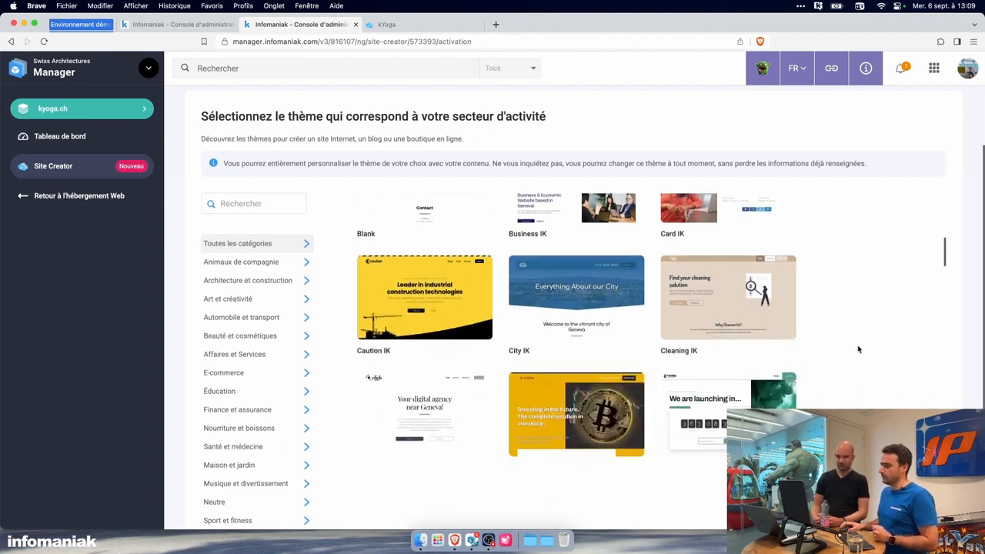
mouse_move(738, 359)
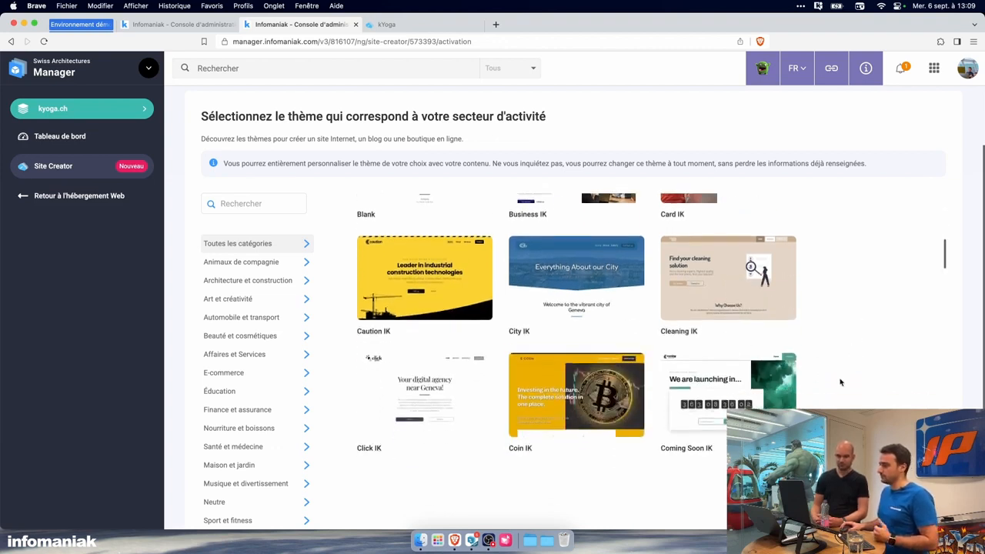
scroll(841, 382, down, 2)
scroll(841, 382, down, 4)
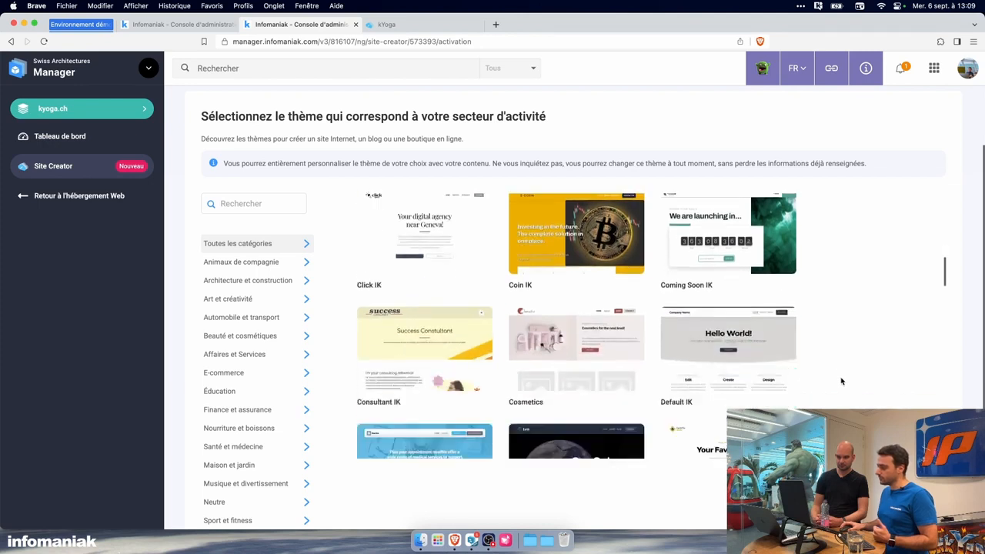
mouse_move(374, 362)
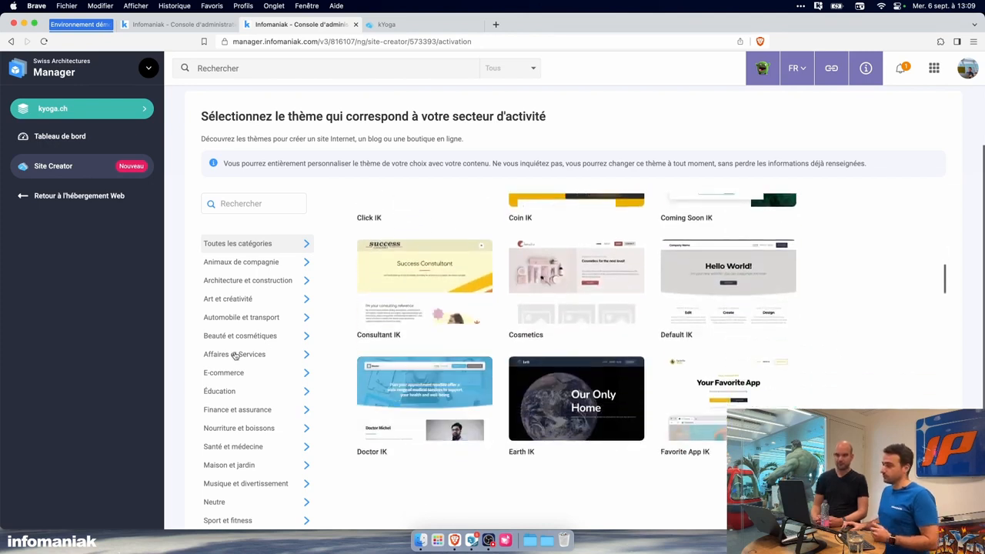
scroll(231, 323, down, 2)
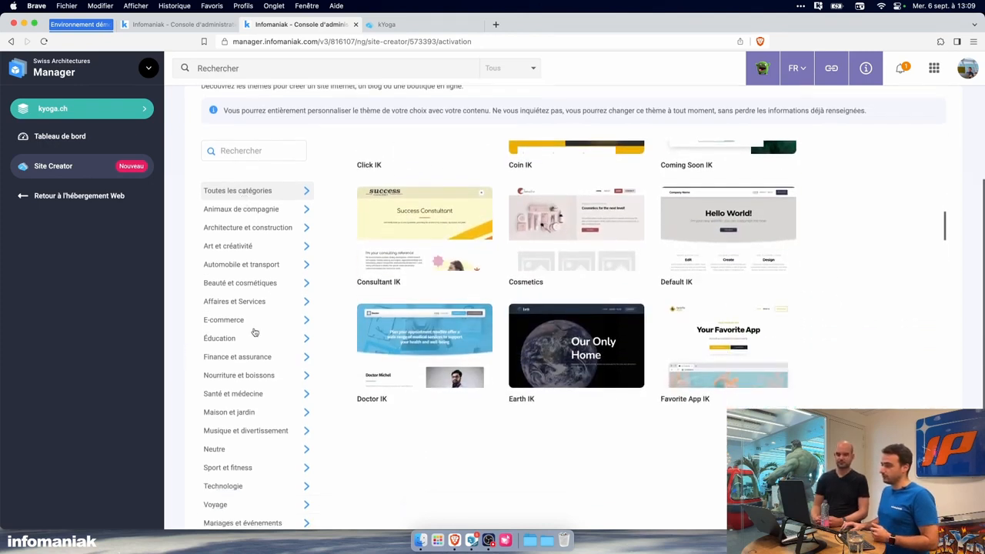
scroll(249, 376, down, 1)
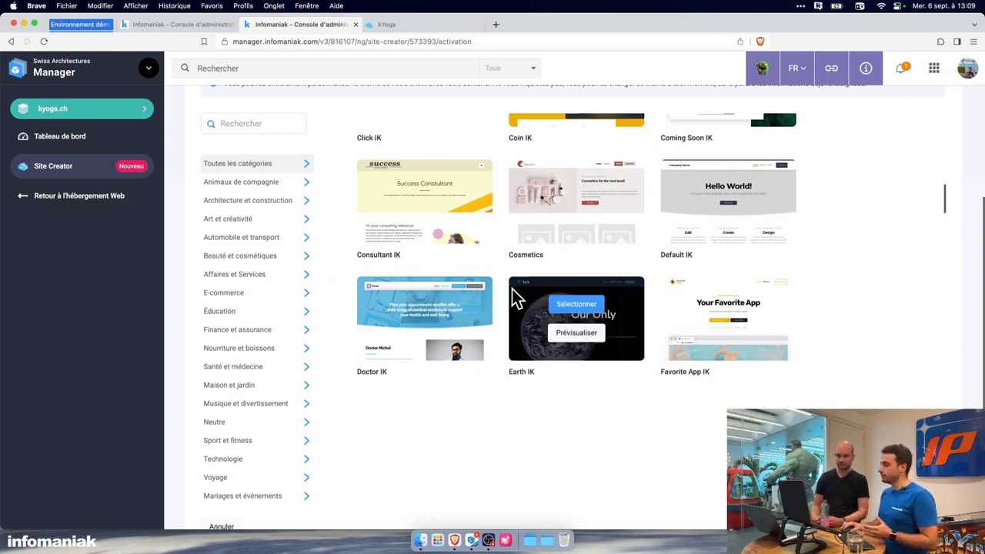
mouse_move(559, 237)
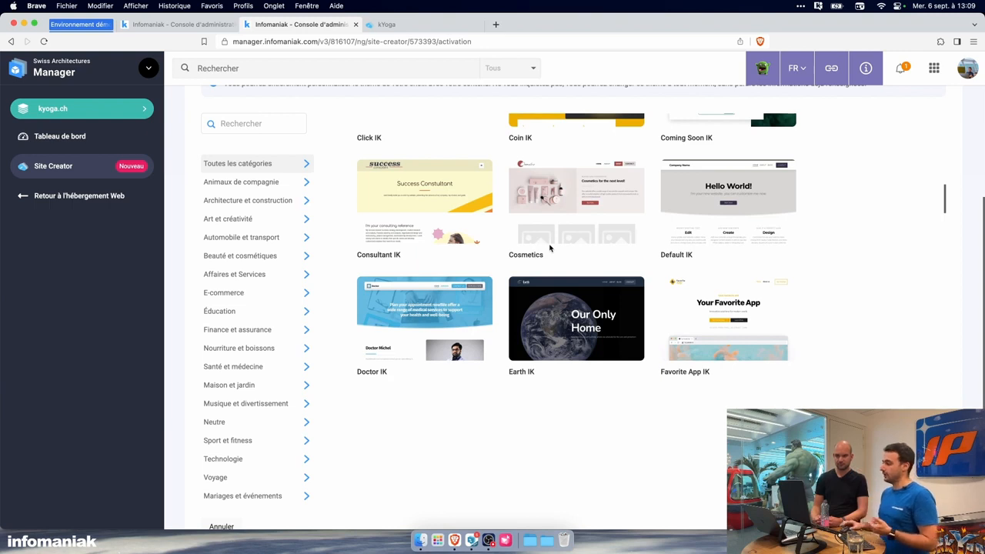
Step: Choose the Blank theme for the kyoga.ch site and proceed to the Site Creator activation
scroll(467, 371, up, 6)
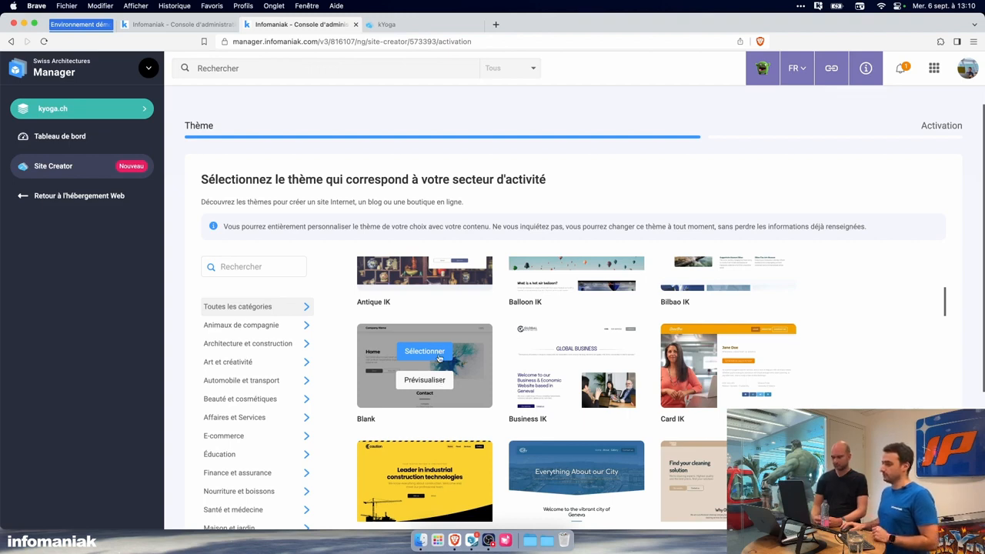
click(439, 357)
scroll(750, 204, down, 5)
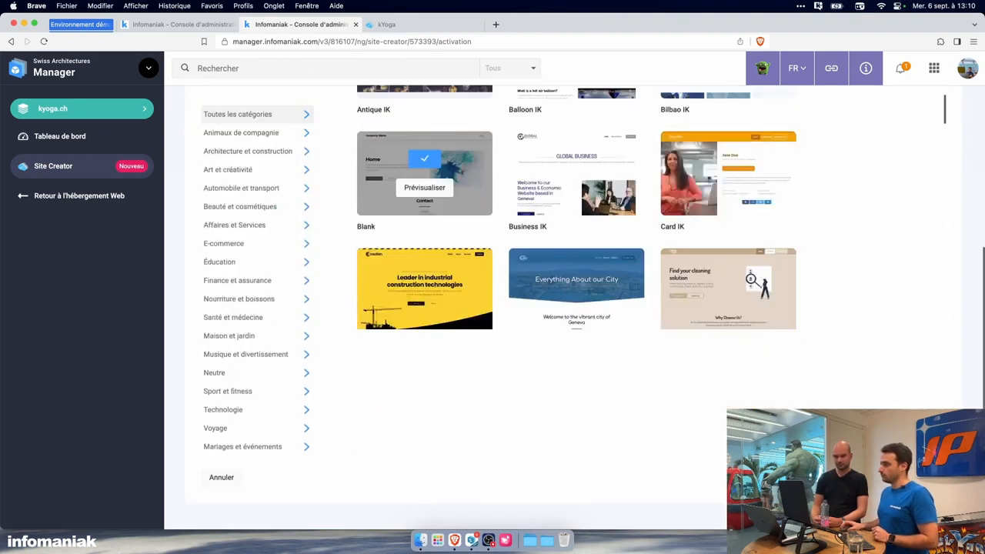
click(917, 477)
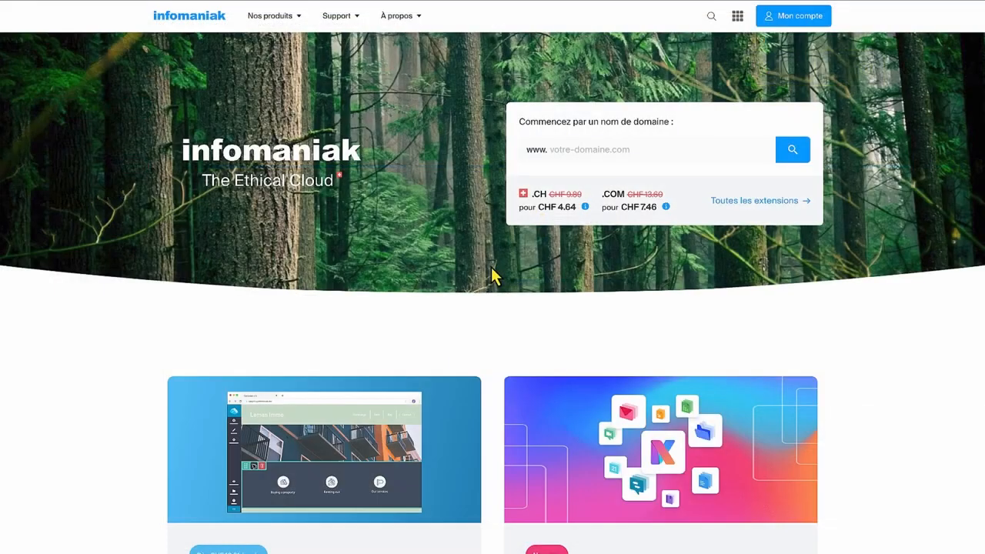
Step: On the Infomaniak website, open the Hébergement WordPress page under Web & Domaines and review its presentation down to the hosting choices
click(288, 25)
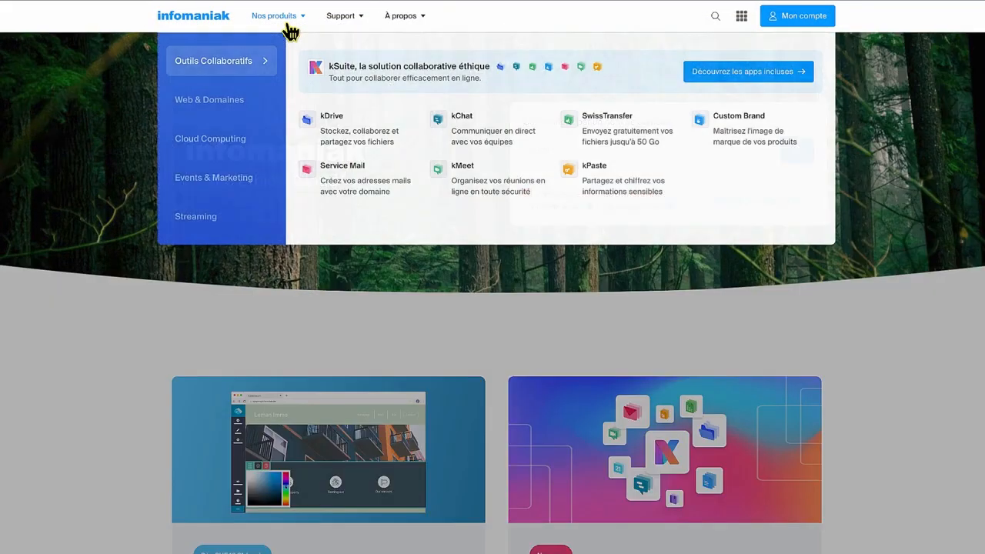
click(243, 112)
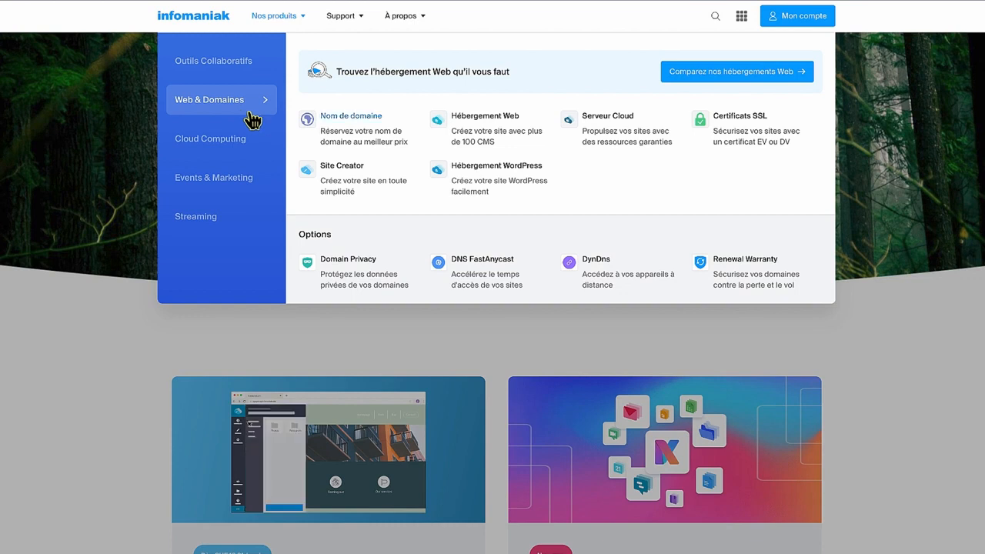
click(483, 187)
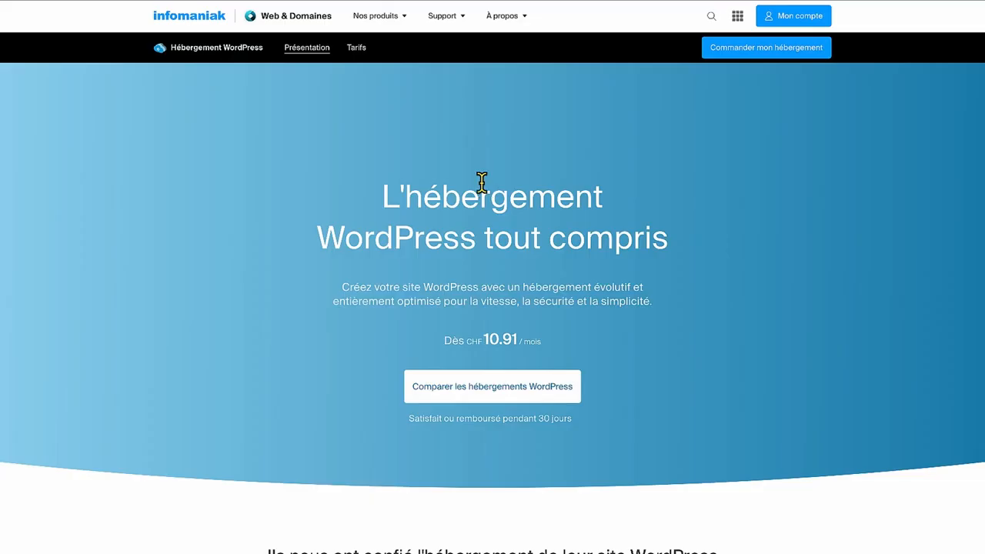
scroll(481, 182, down, 7)
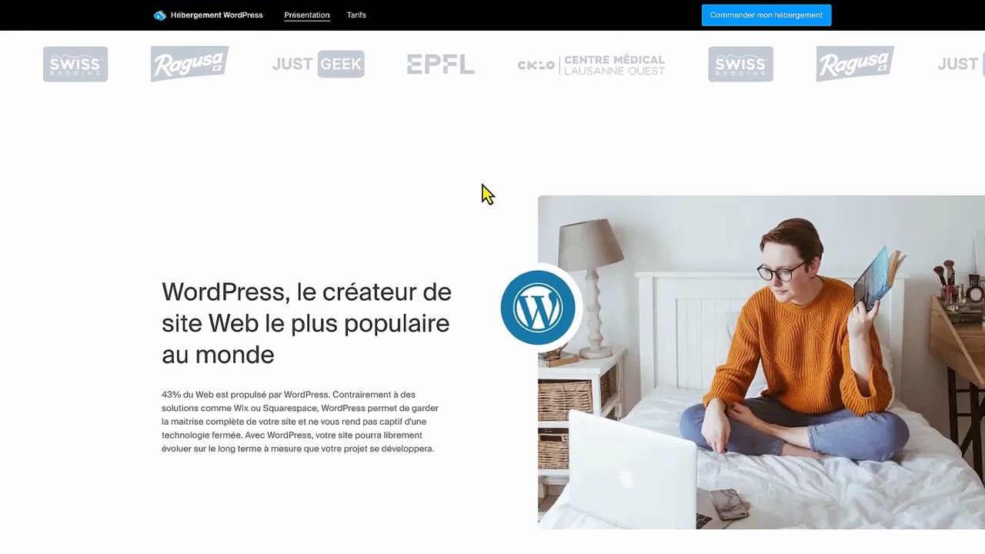
scroll(482, 184, down, 6)
scroll(482, 185, down, 3)
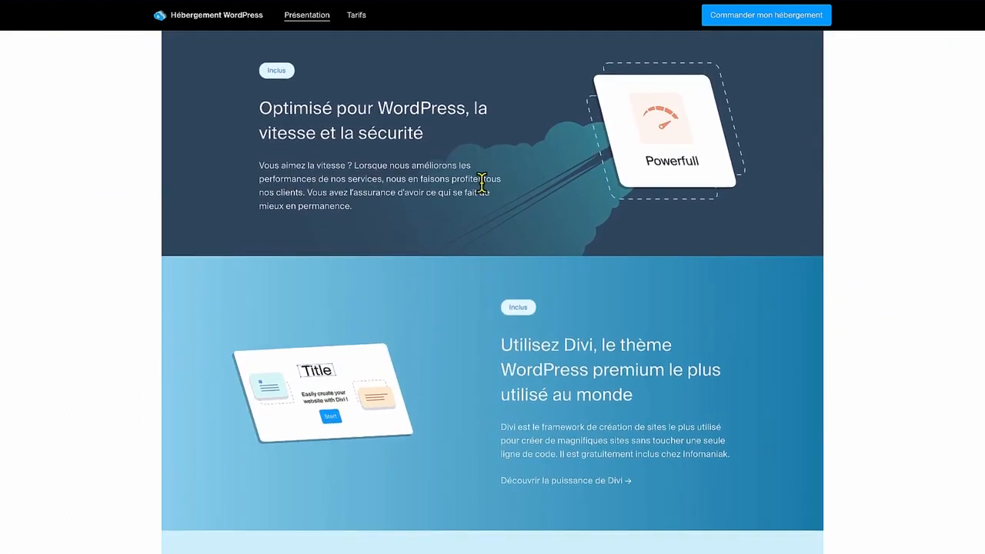
scroll(482, 185, down, 7)
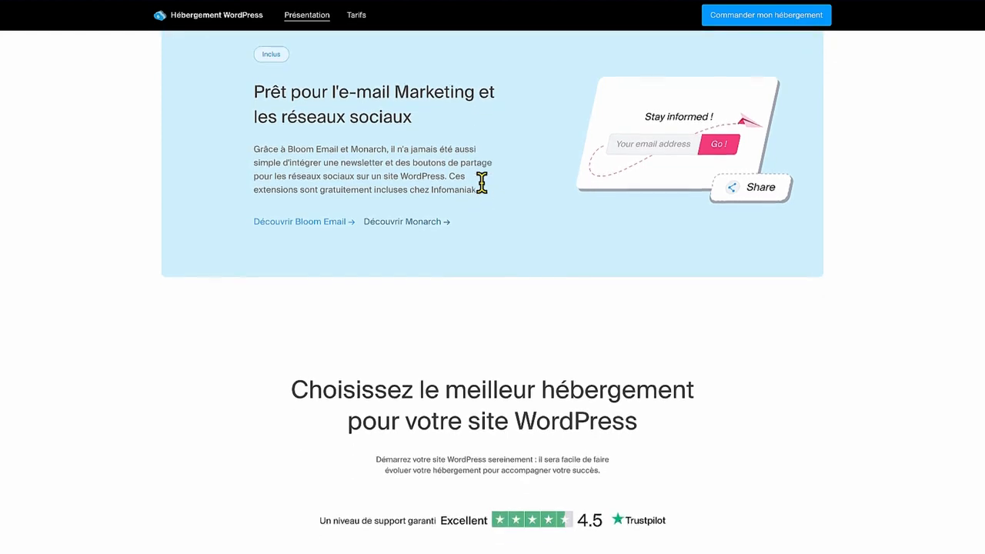
scroll(482, 185, down, 4)
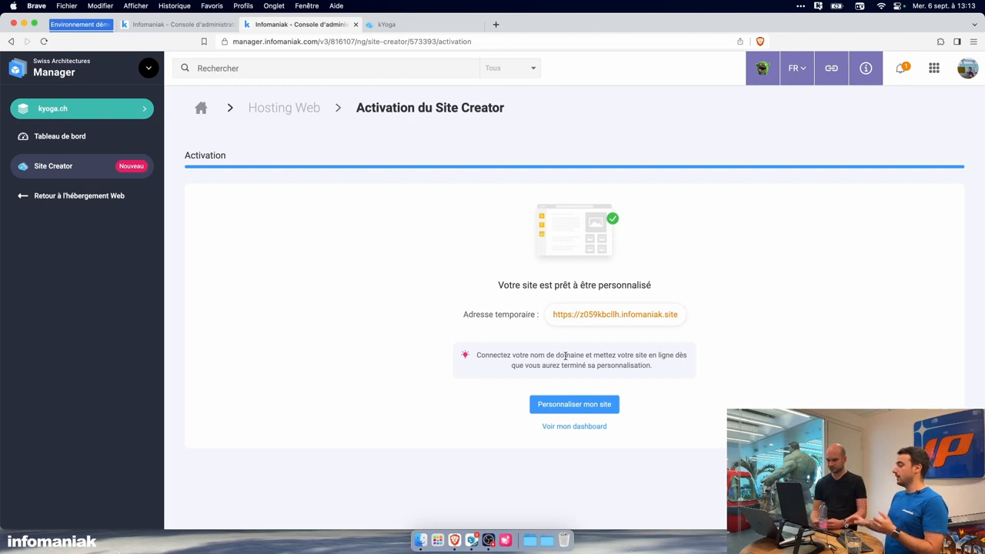
Step: Highlight the Adresse temporaire label on the activation page and open the new site's administration for personalisation
double_click(484, 318)
drag(484, 318, 534, 317)
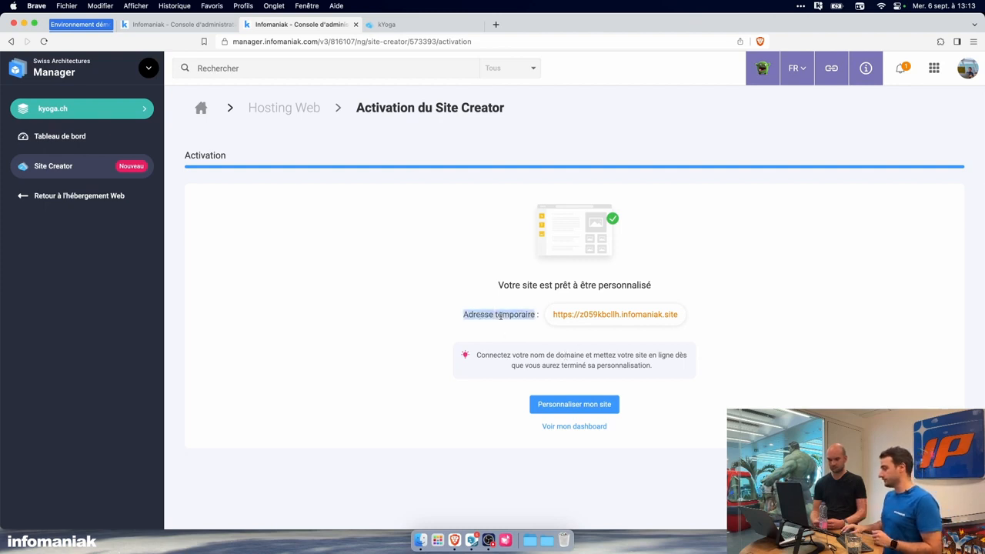
click(624, 322)
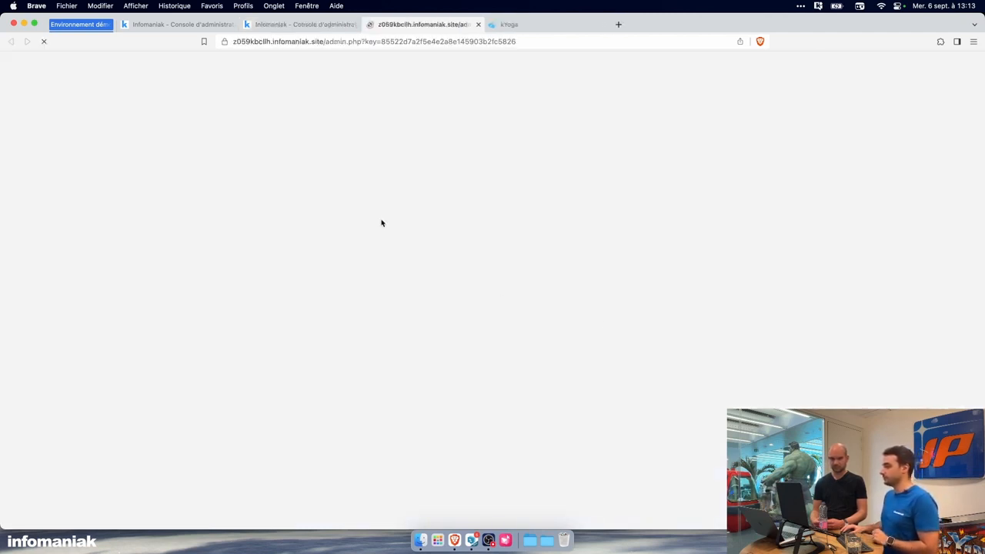